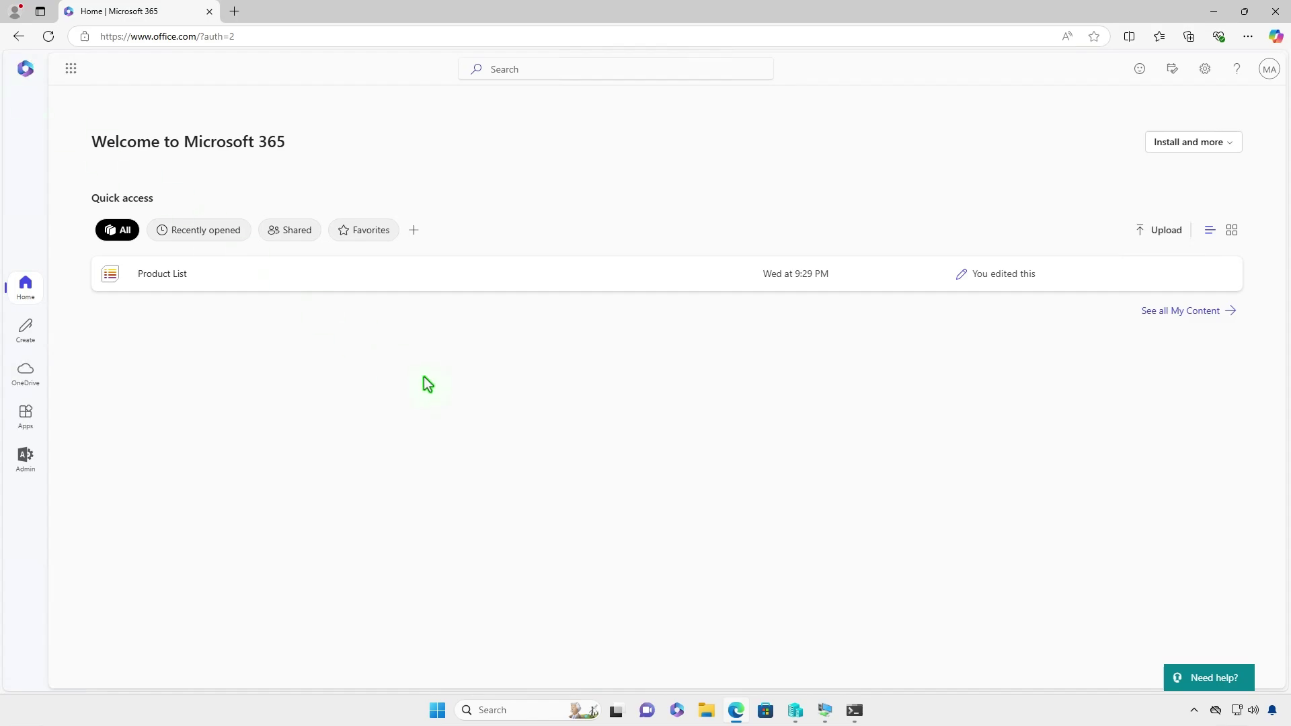
# Step: Open OneDrive from the app launcher in a new tab to reveal the m365b151569 tenant URL
pyautogui.click(71, 68)
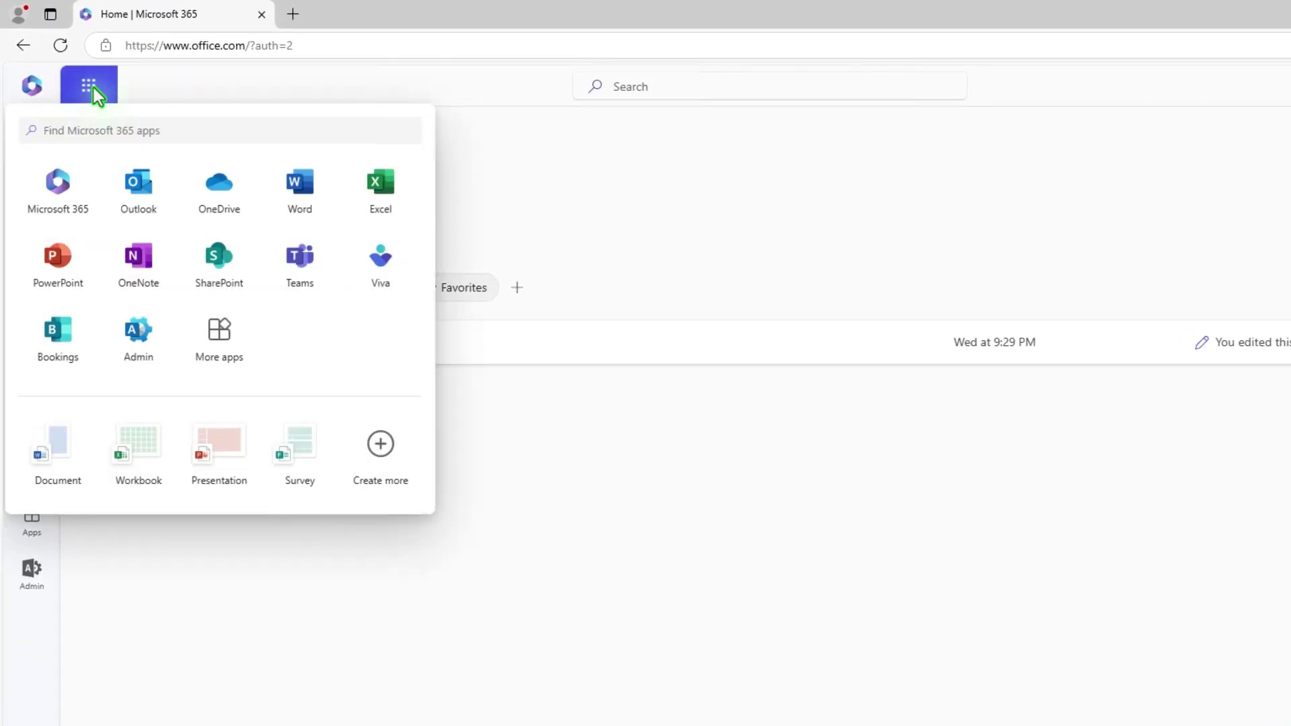
pyautogui.click(233, 214)
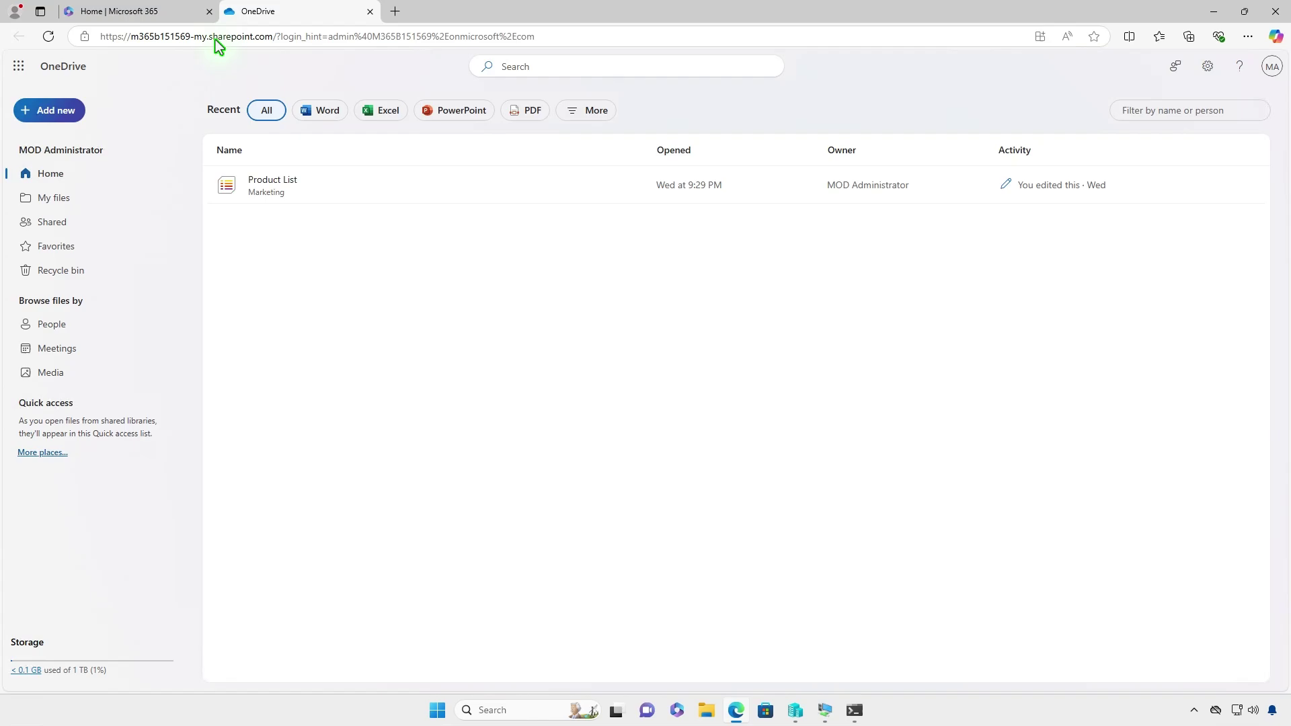
# Step: Go from the Microsoft 365 home page to the admin center's Settings > Domains page
pyautogui.click(176, 19)
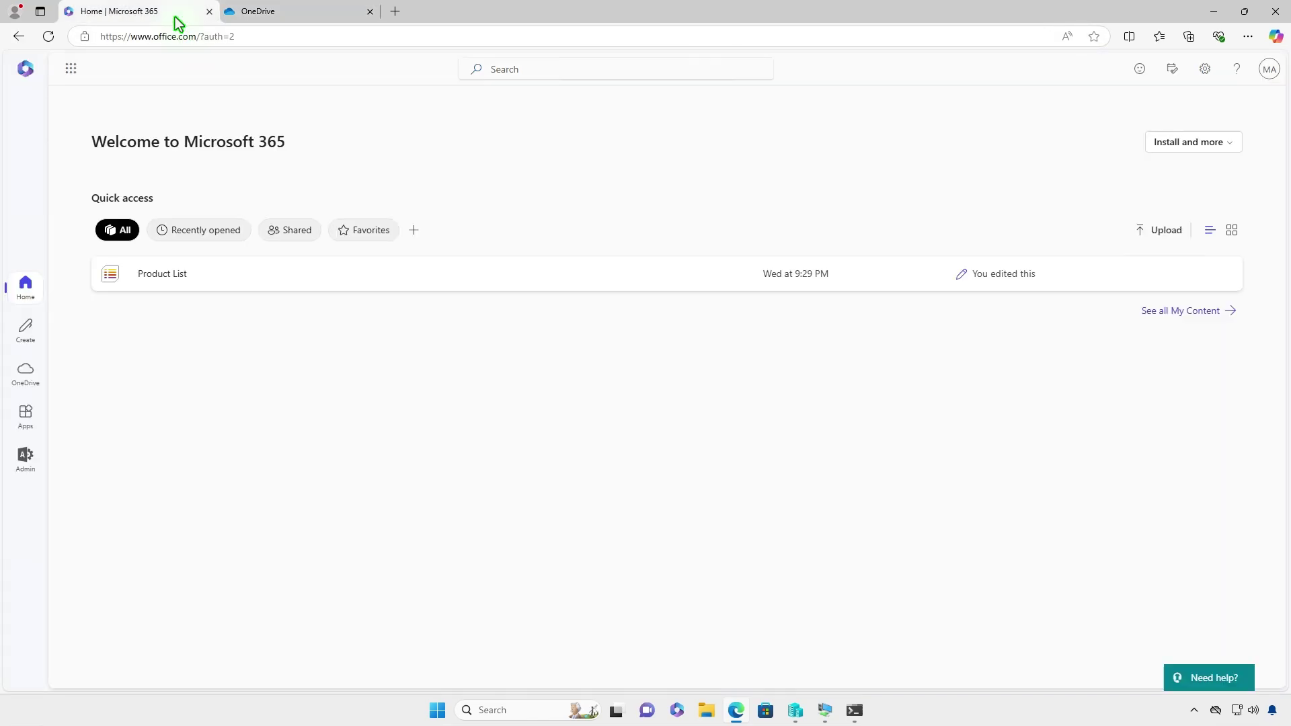
pyautogui.click(68, 74)
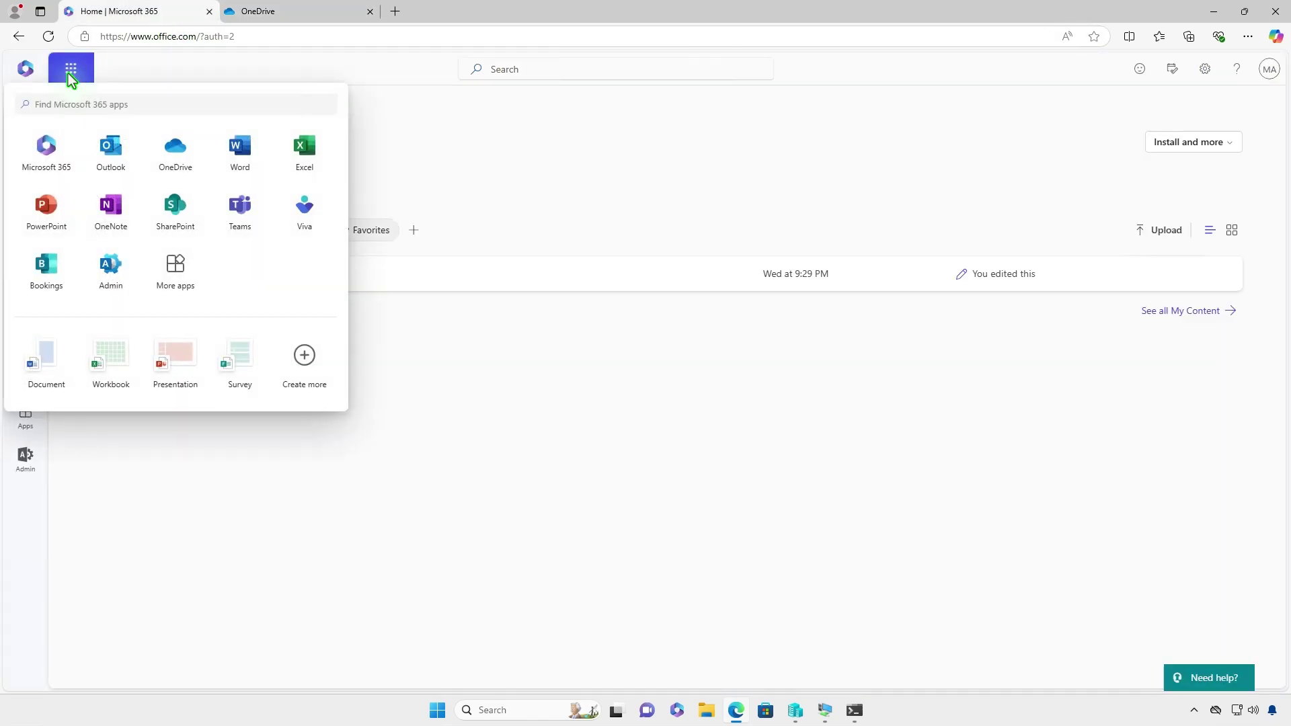
pyautogui.click(113, 282)
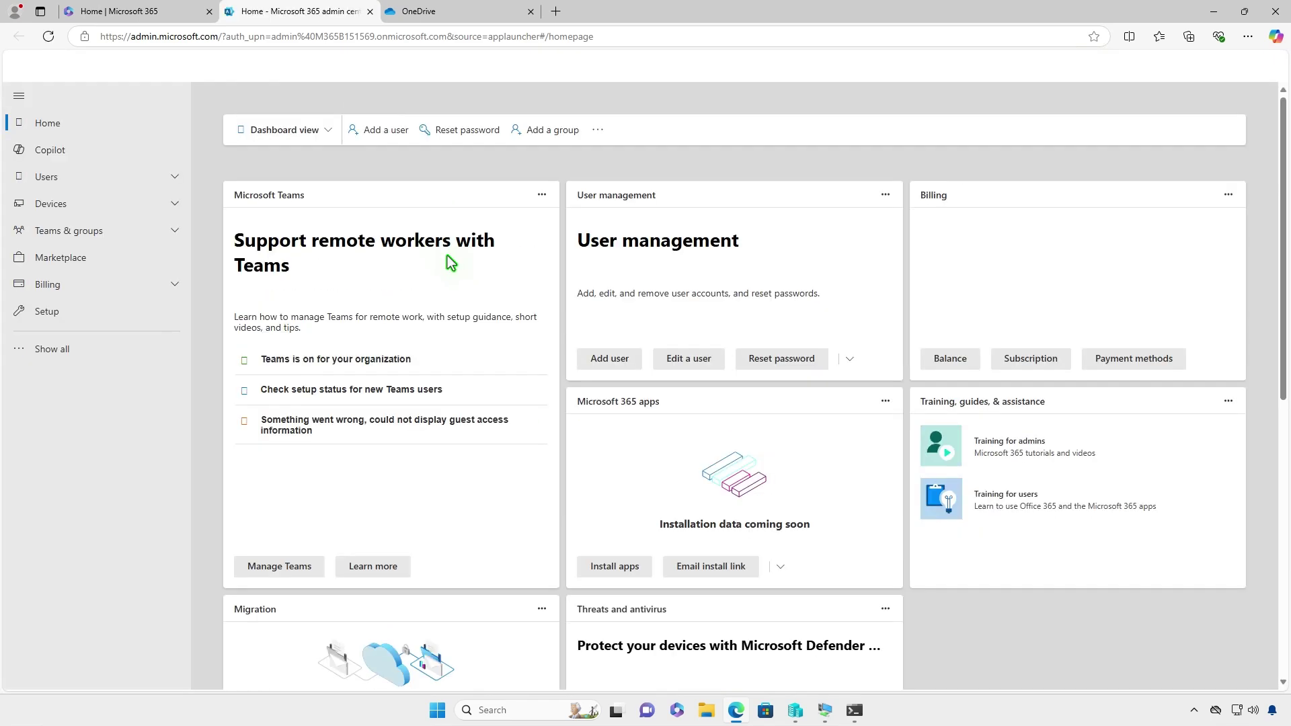
pyautogui.click(54, 348)
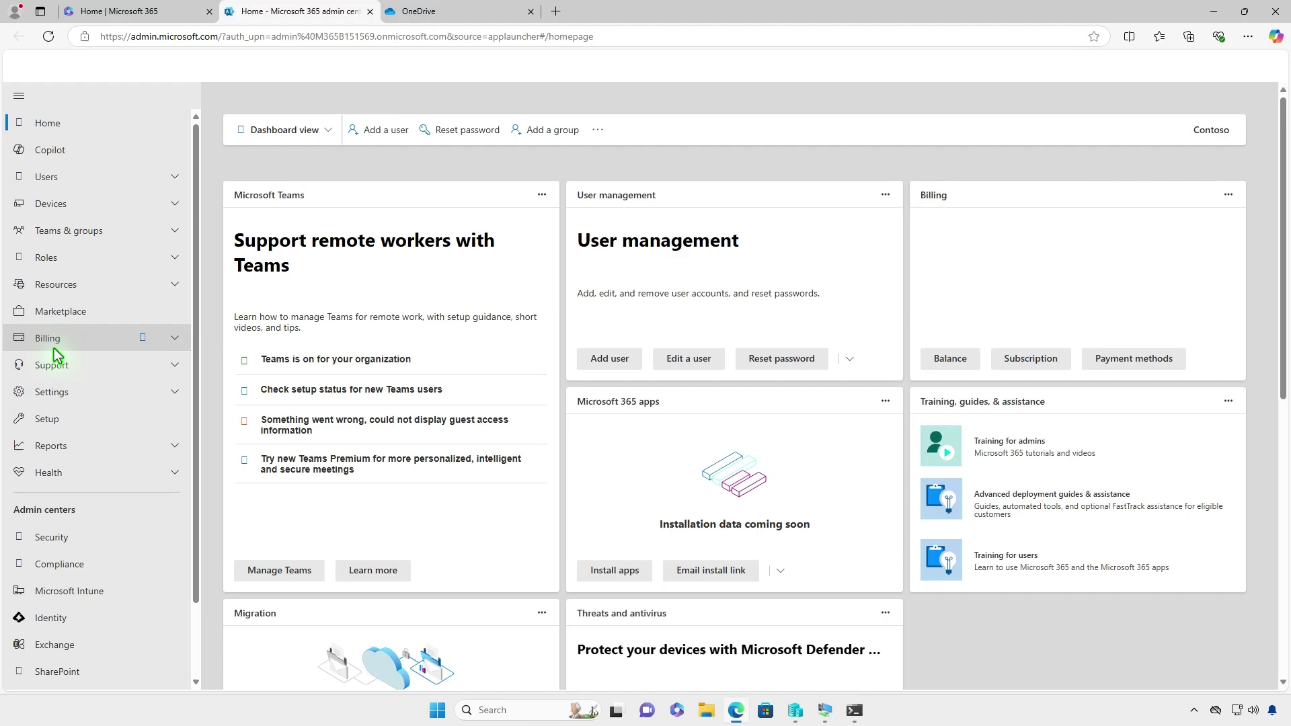
pyautogui.click(87, 390)
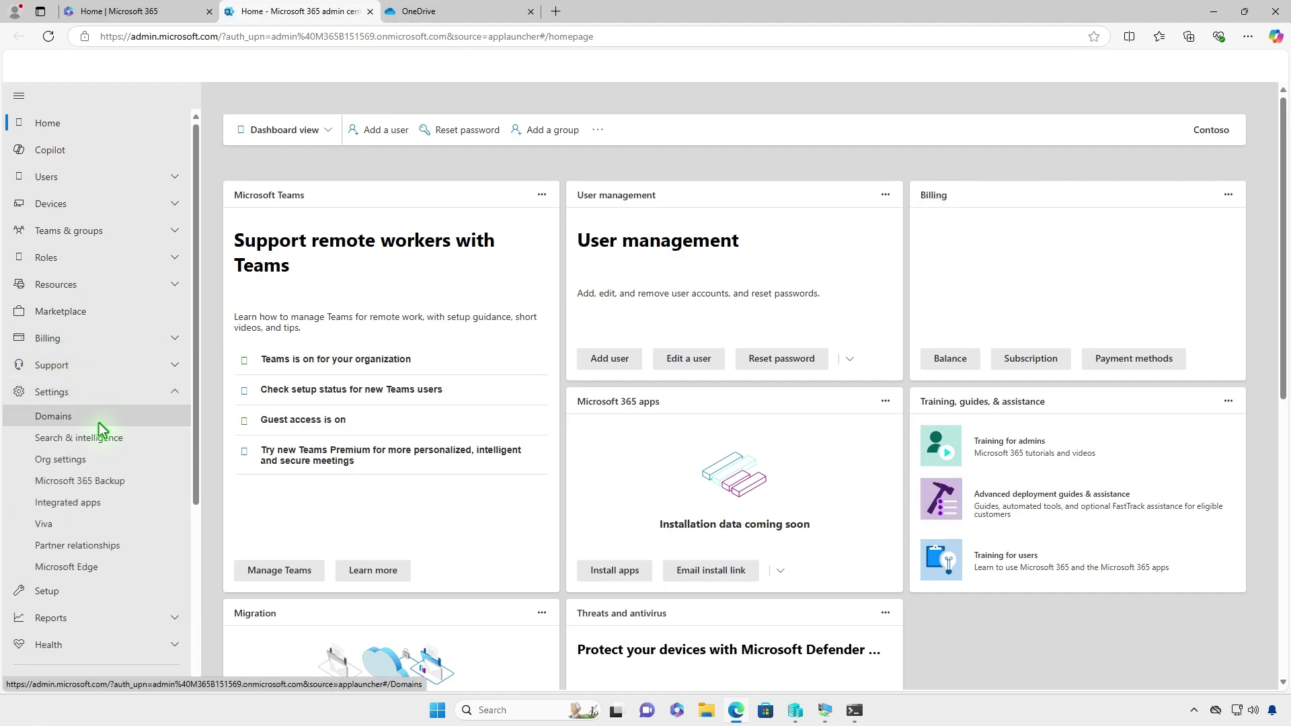
pyautogui.click(98, 421)
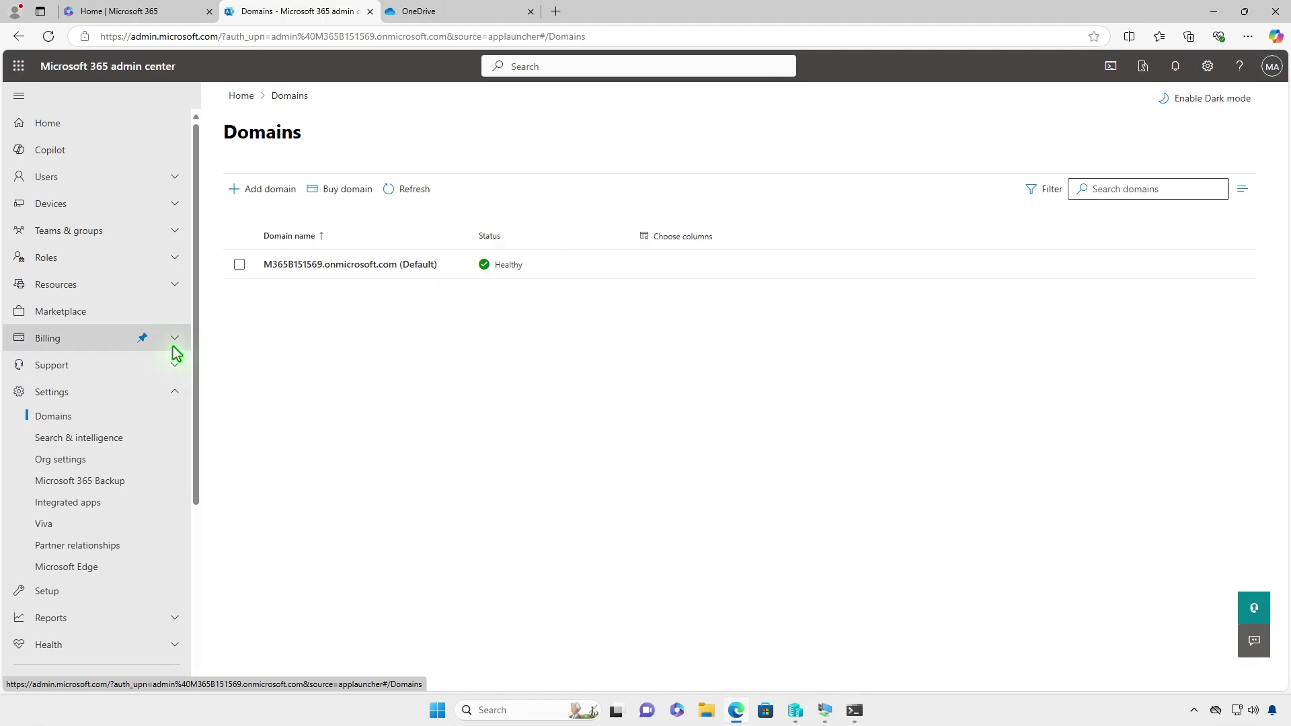
# Step: Scroll through the Entra tenant overview, then return to the Microsoft 365 admin center tab
pyautogui.scroll(-4, 169, 353)
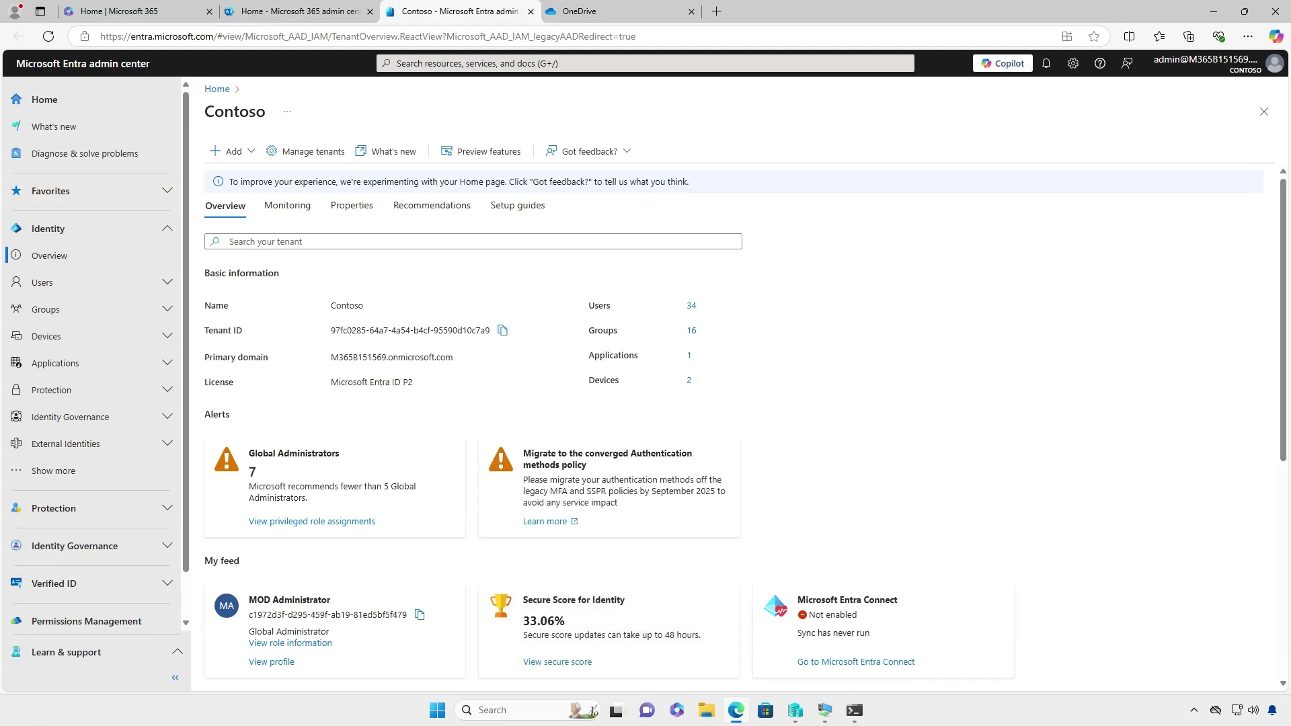
pyautogui.click(332, 13)
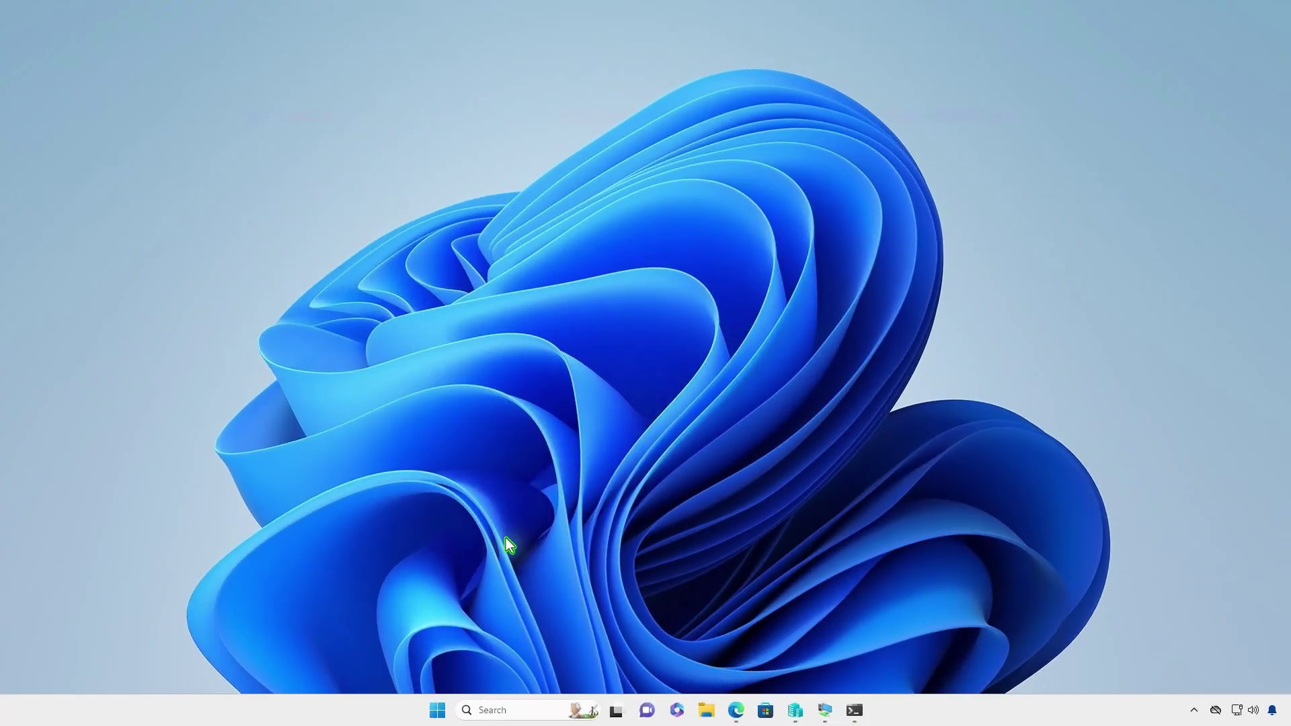
# Step: Launch an administrator terminal and run Connect-ExchangeOnline
pyautogui.rightClick(438, 707)
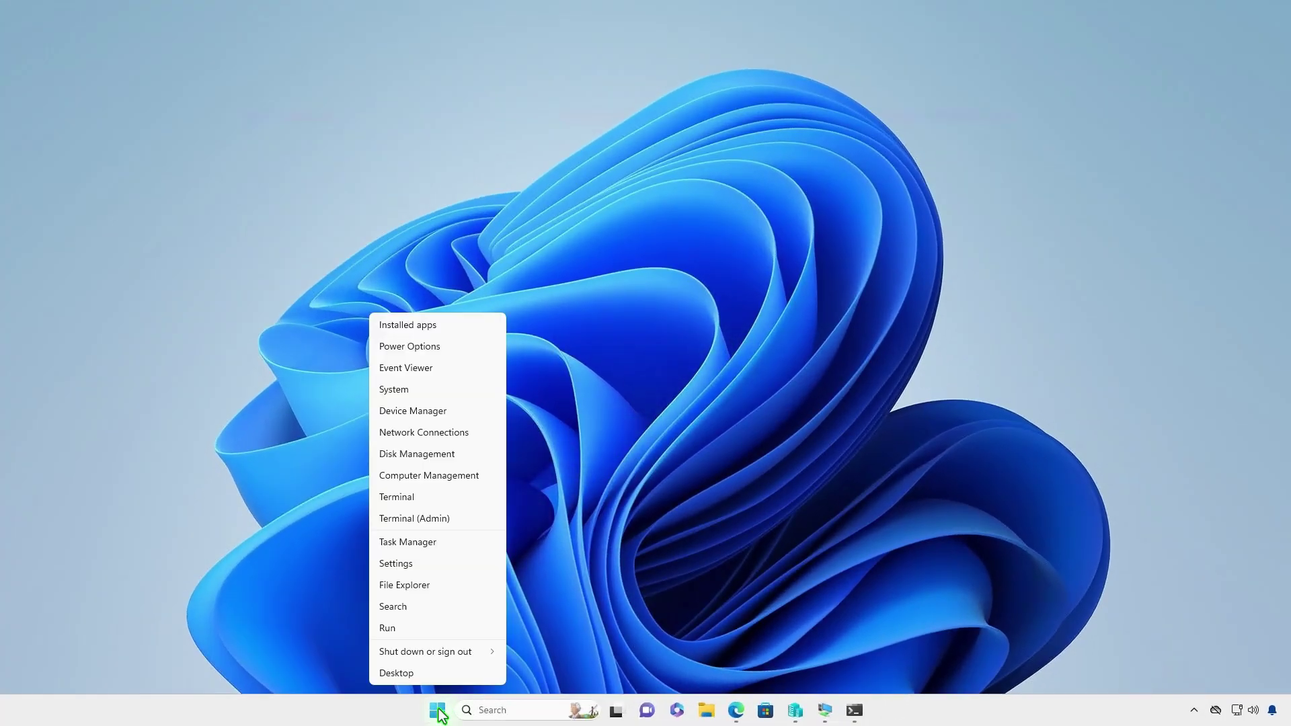
pyautogui.click(464, 523)
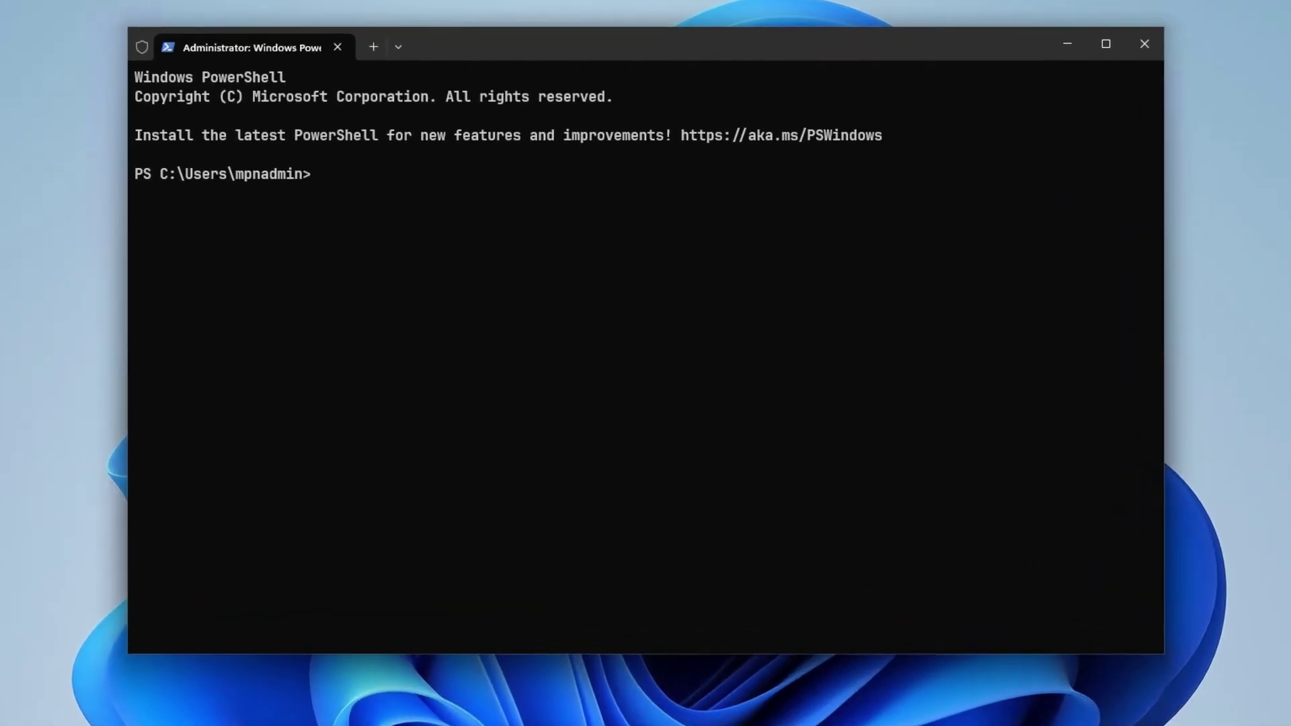
pyautogui.write('connect-exc')
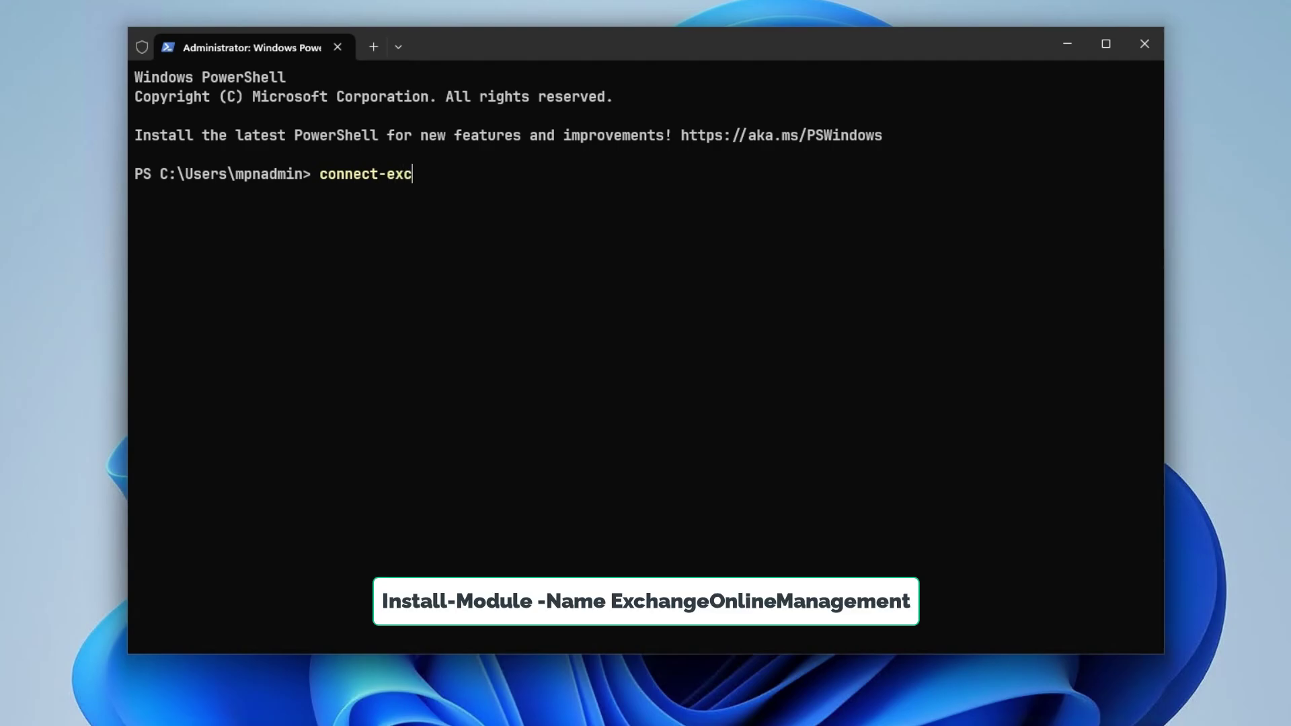
pyautogui.press('Tab')
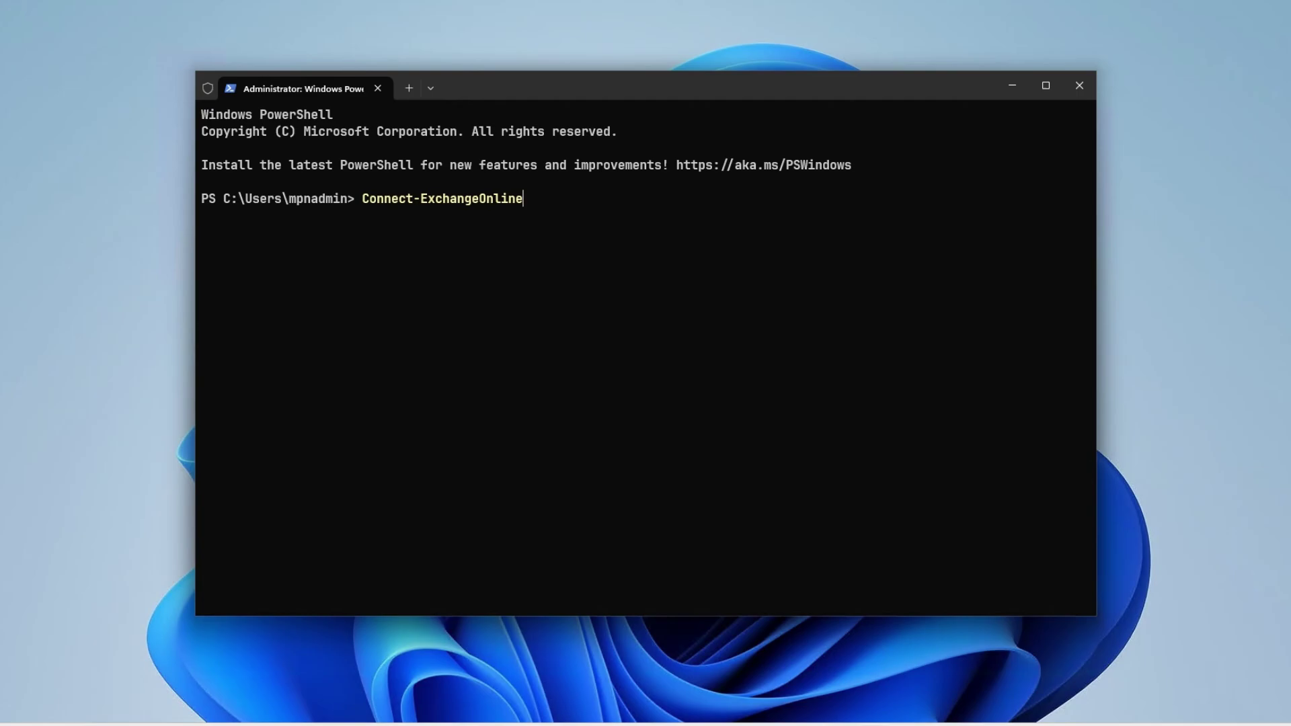
pyautogui.press('Return')
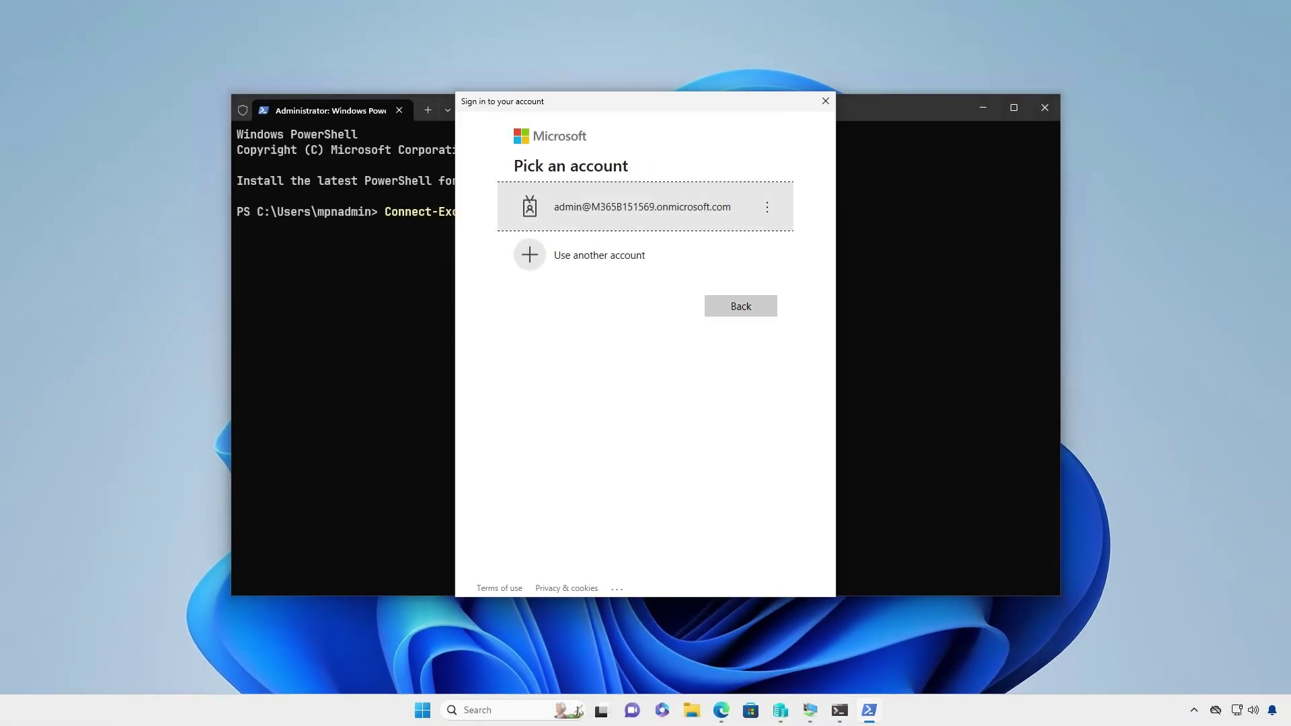
# Step: Sign in to Exchange Online with the tenant admin account and its password
pyautogui.press('Return')
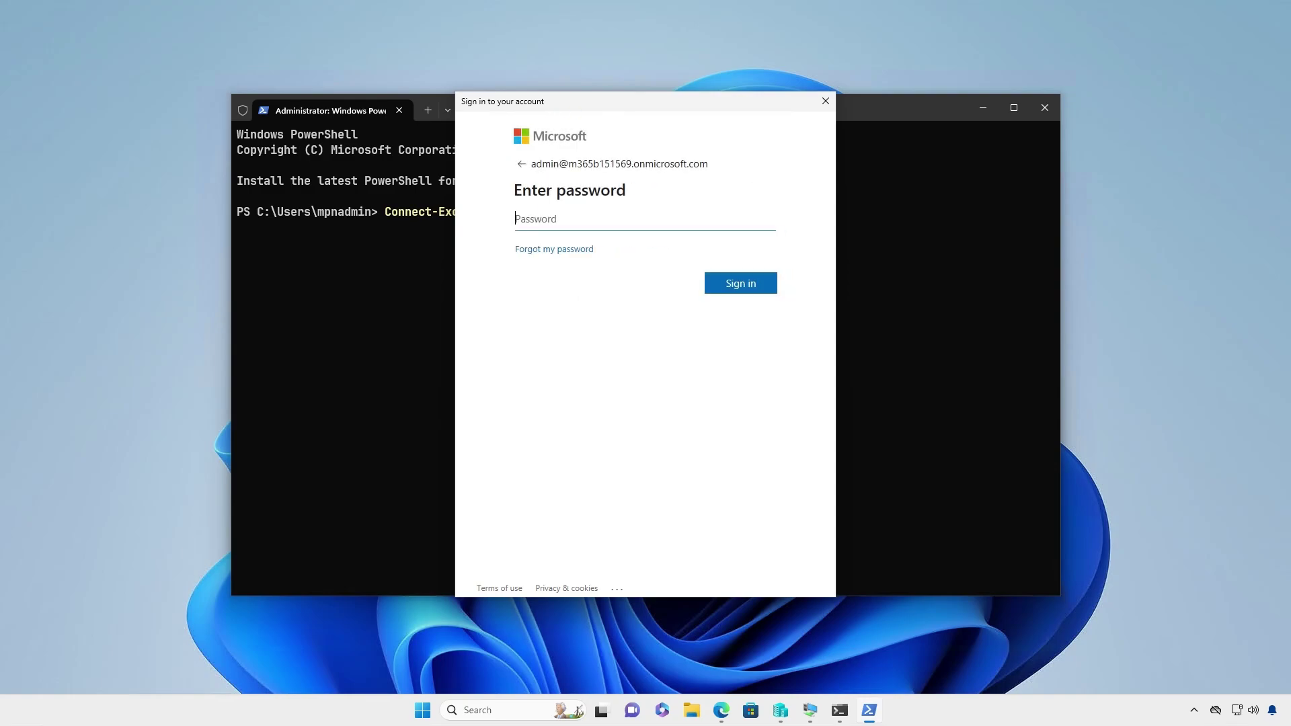
pyautogui.write('**********')
pyautogui.press('Return')
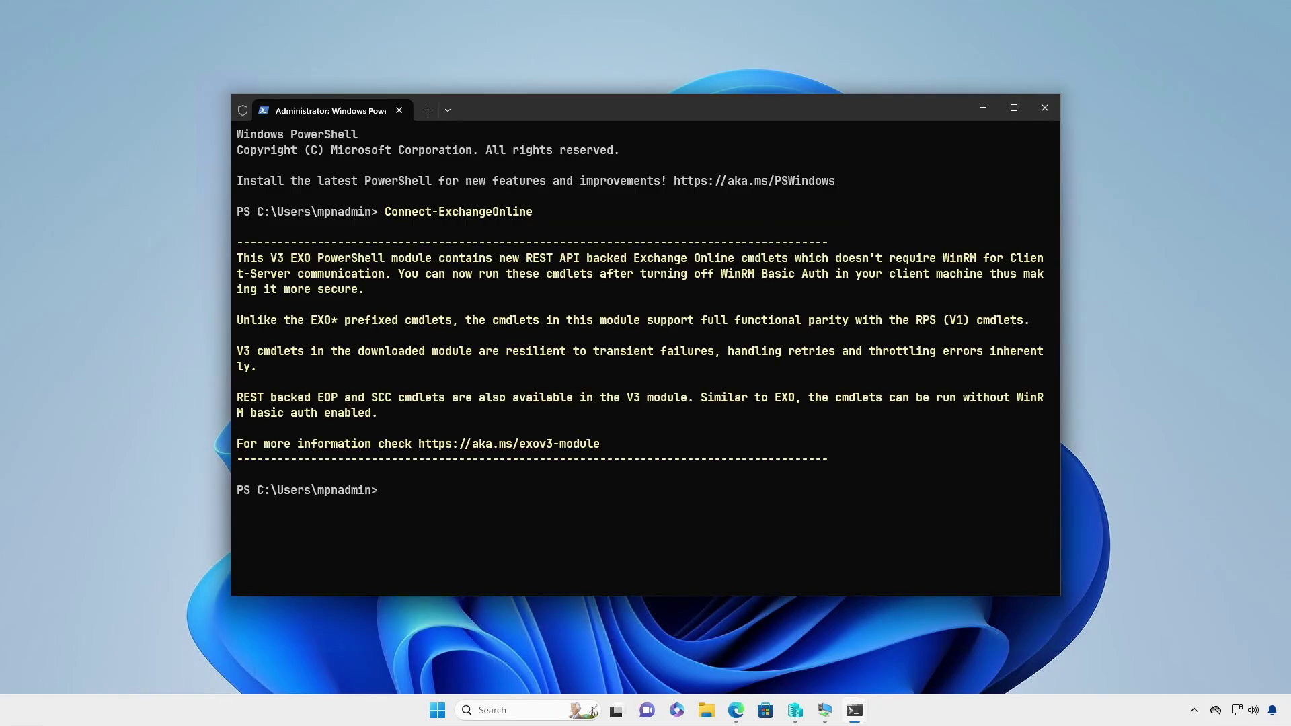
# Step: Clear the console with cls and run Get-AcceptedDomain
pyautogui.write('cls')
pyautogui.press('Return')
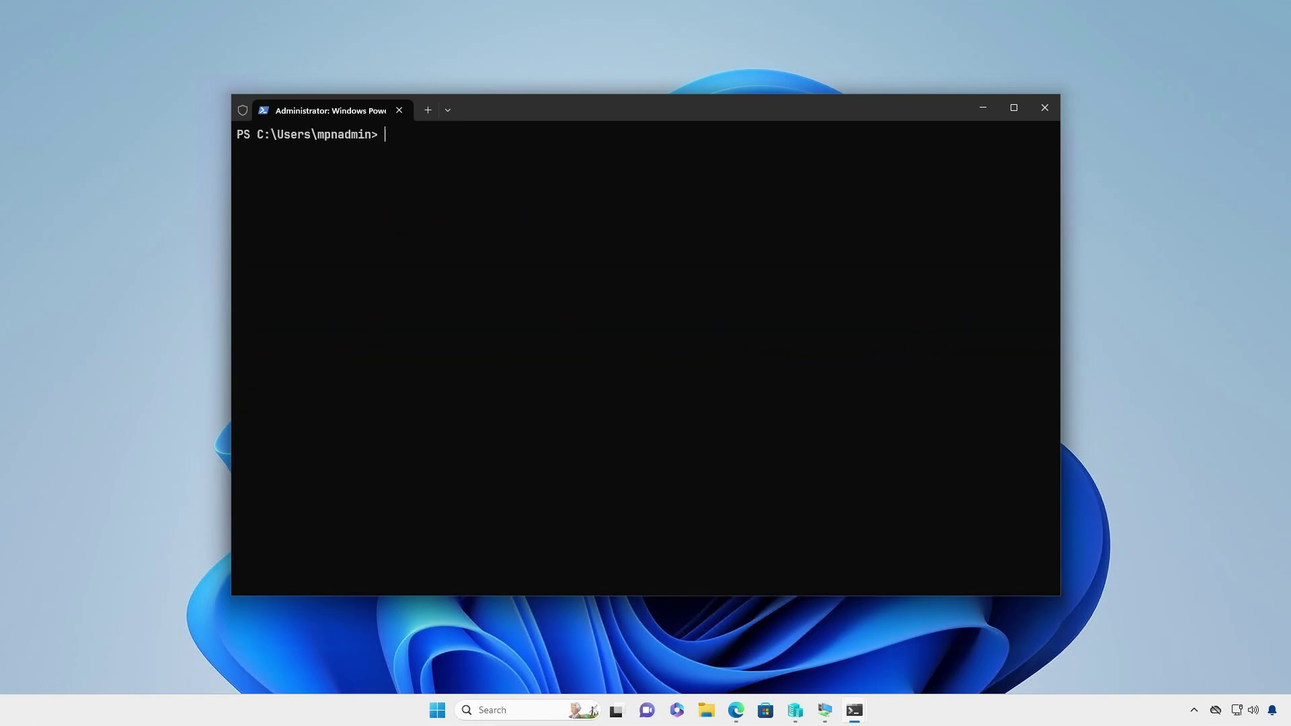
pyautogui.press('Return')
pyautogui.write('get-ac')
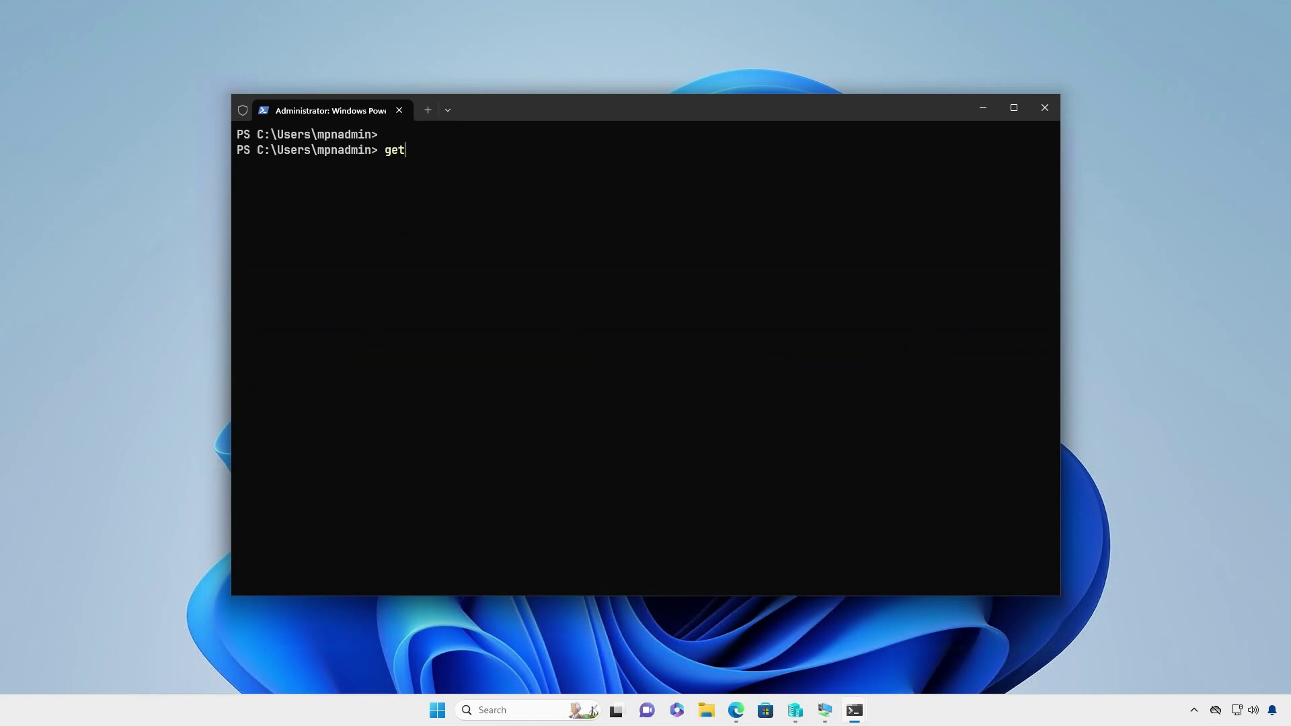
pyautogui.press('Tab')
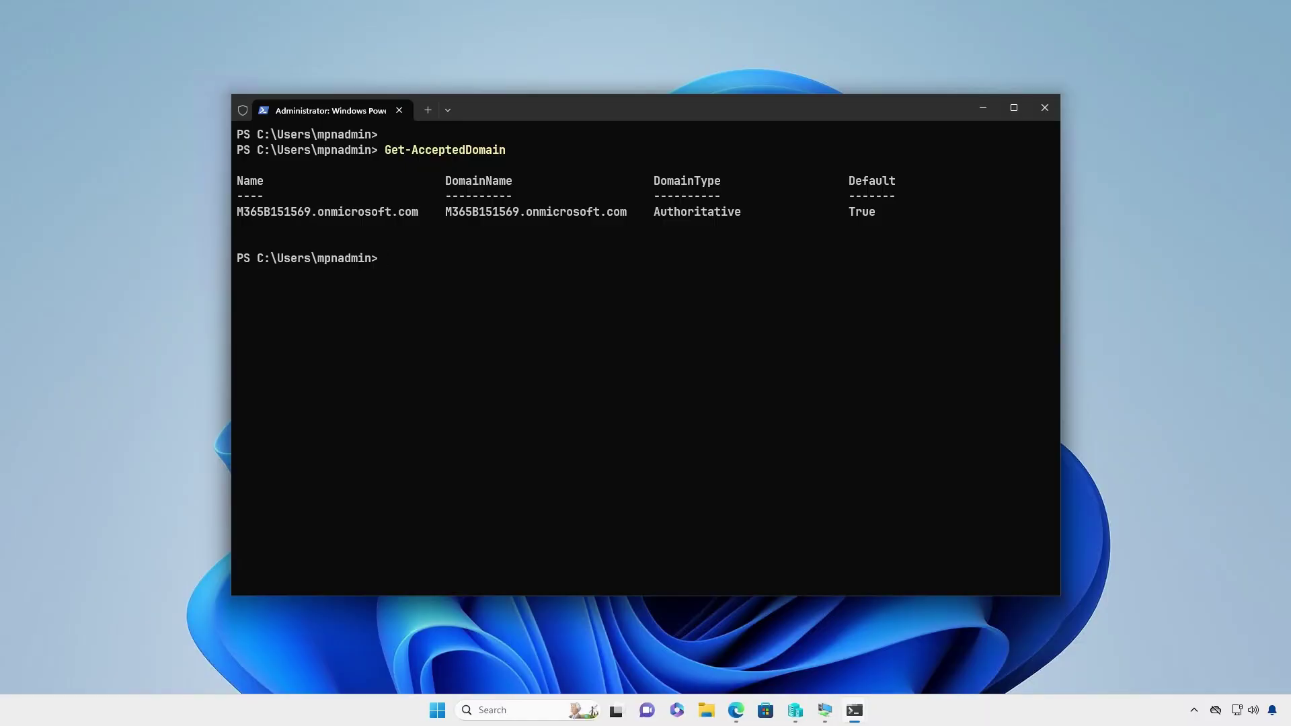
# Step: Run Get-OrganizationConfig, then open a second PowerShell tab with Ctrl+Shift+T
pyautogui.write('get-or')
pyautogui.press('Tab')
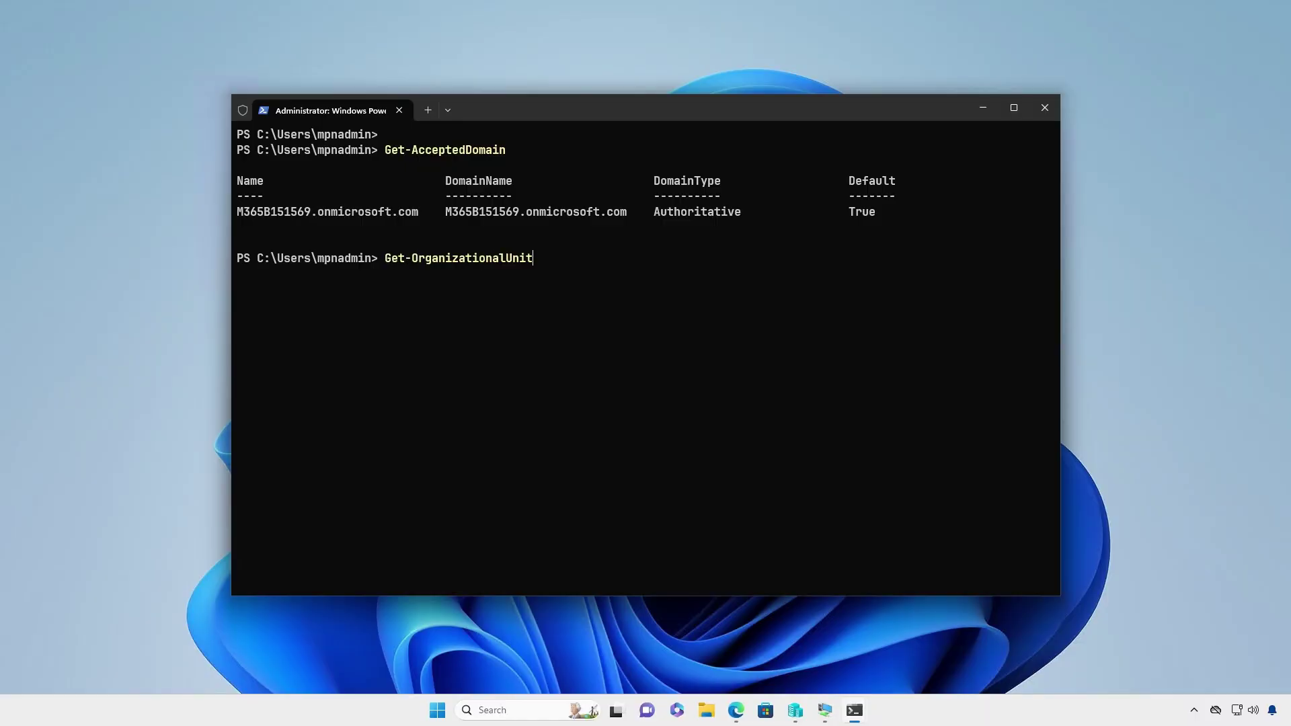
pyautogui.press('Tab')
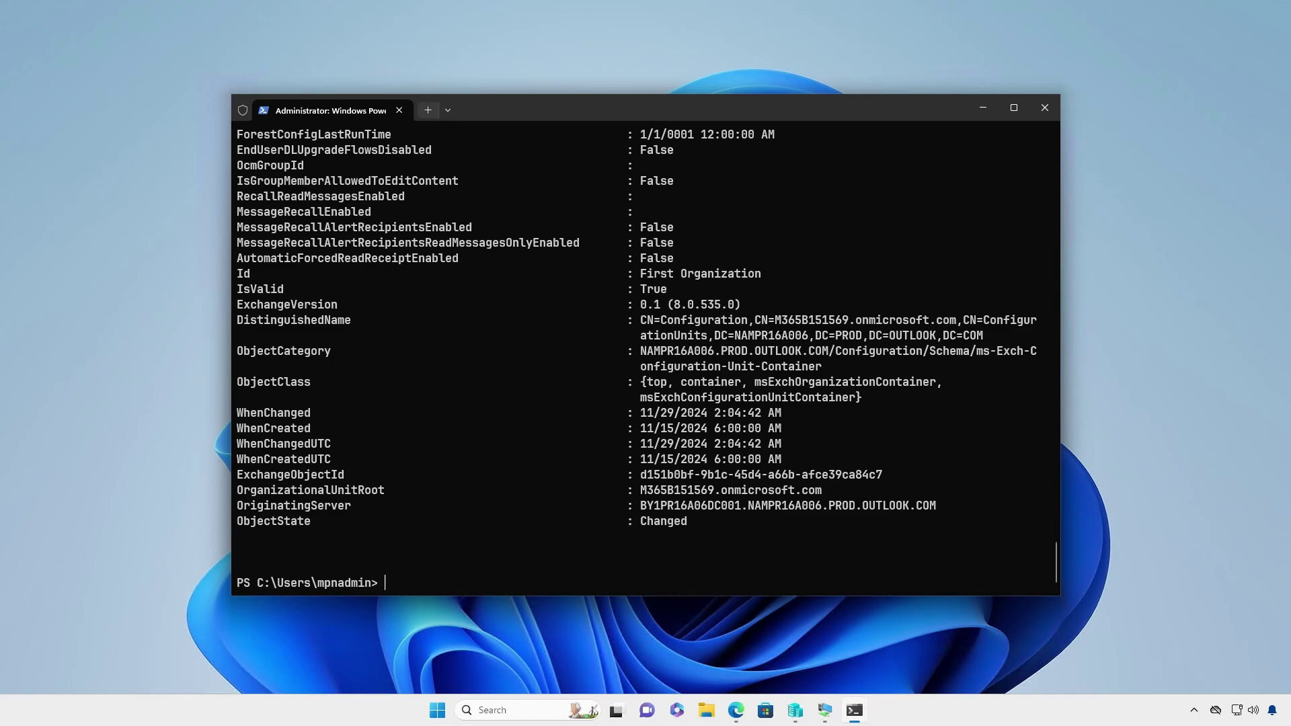
pyautogui.hotkey('ctrl', 'shift', 't')
# Step: Run Connect-MgGraph -Scopes Directory.Read.All
pyautogui.write('connect-mgg')
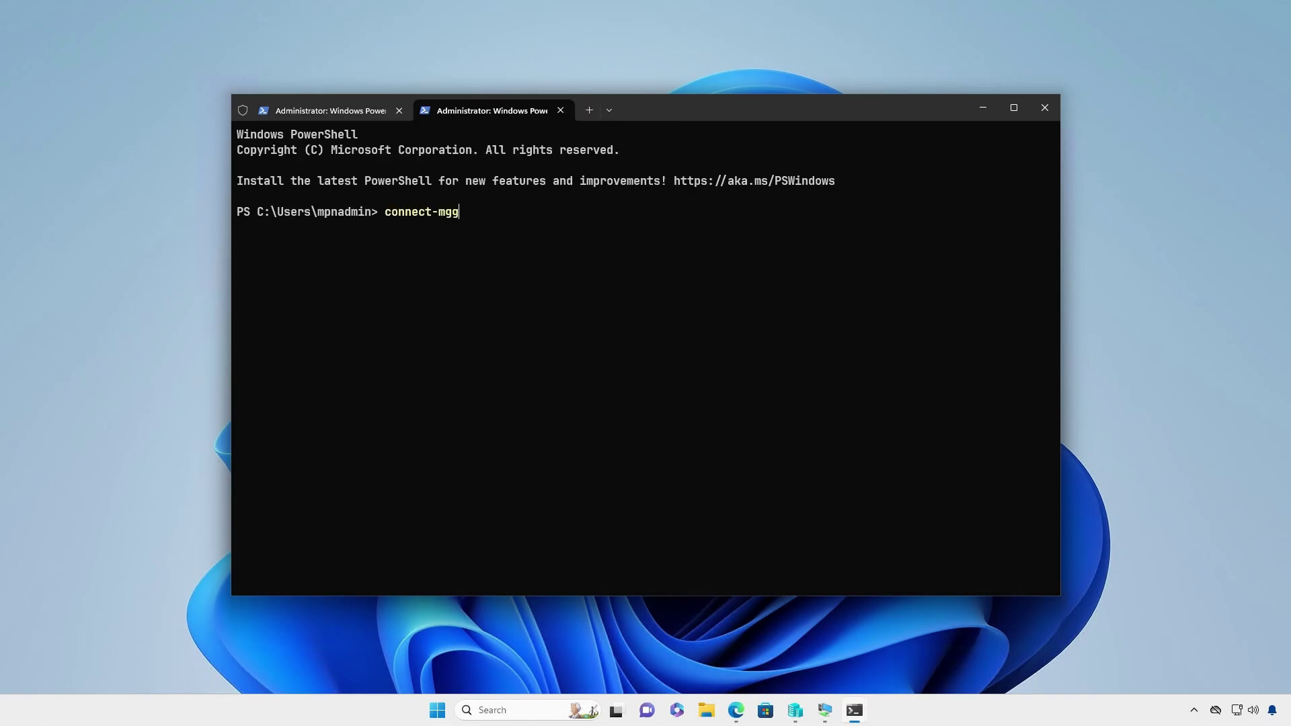
pyautogui.press('Tab')
pyautogui.write('-sco')
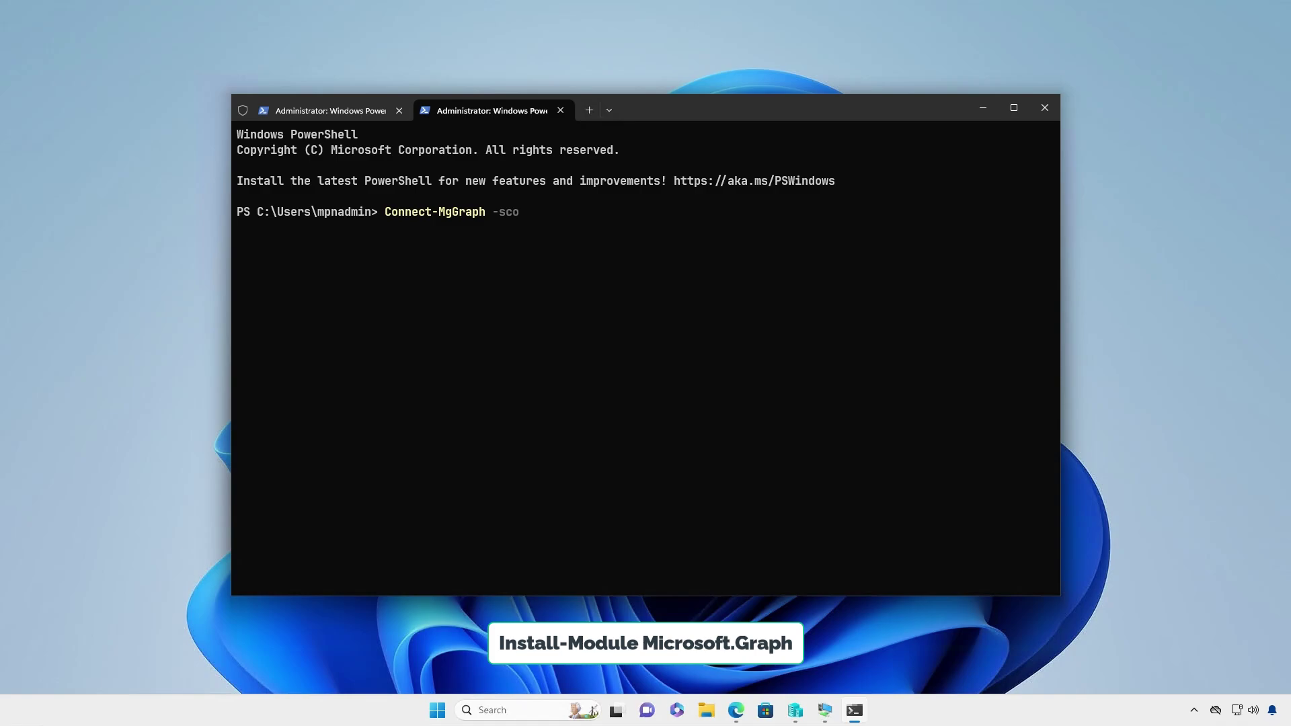
pyautogui.press('Tab')
pyautogui.write('Directory.Read.All')
pyautogui.press('Return')
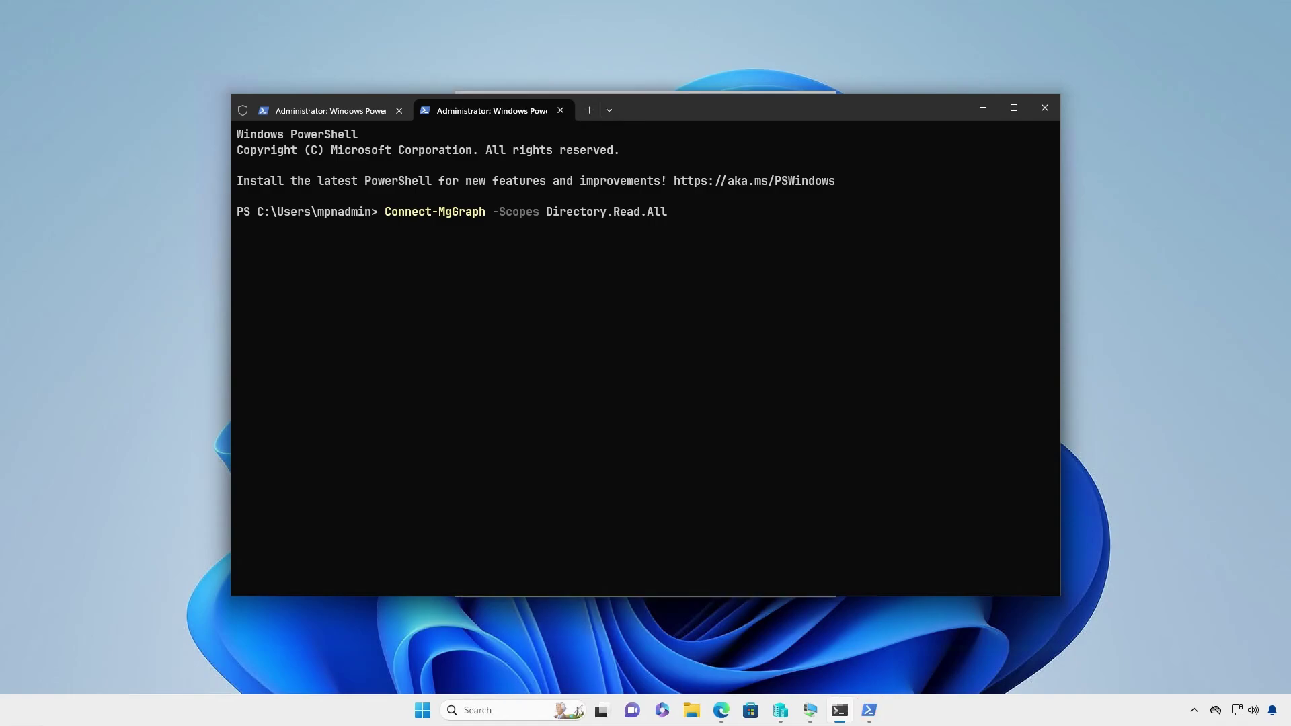
# Step: Sign in to Microsoft Graph with the tenant admin account and its password
pyautogui.click(869, 710)
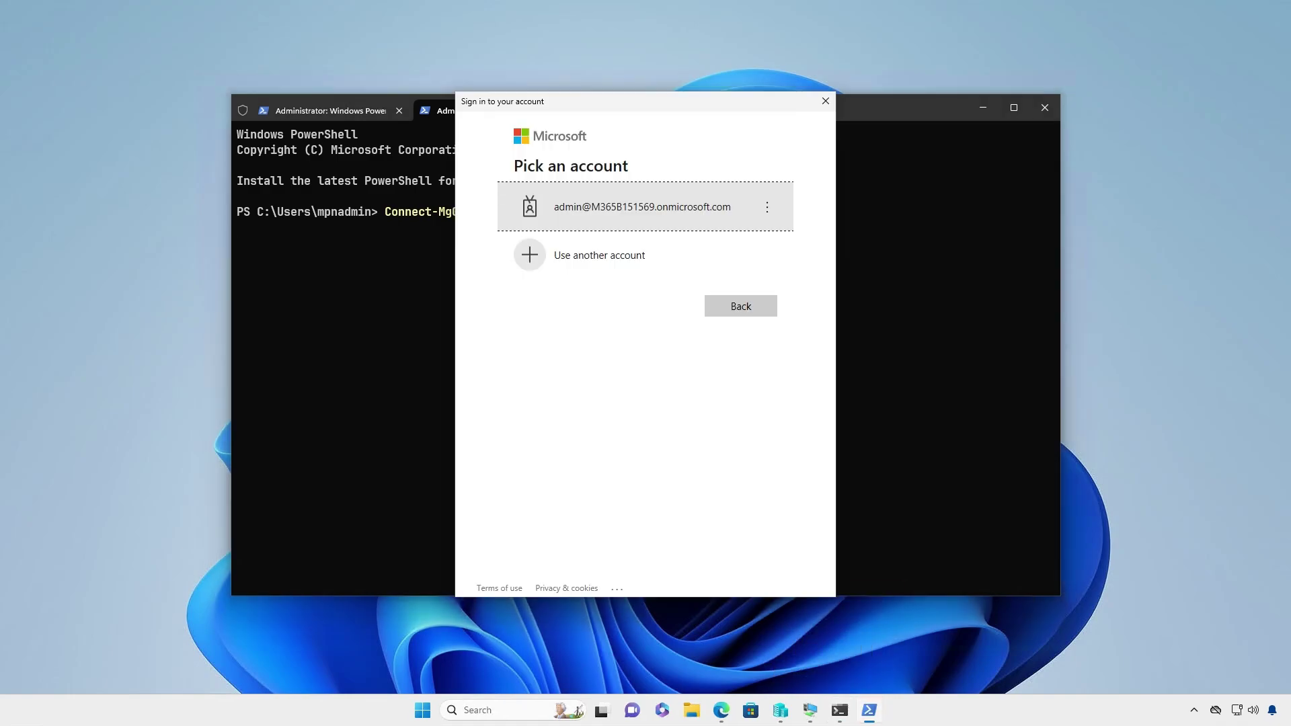
pyautogui.click(608, 206)
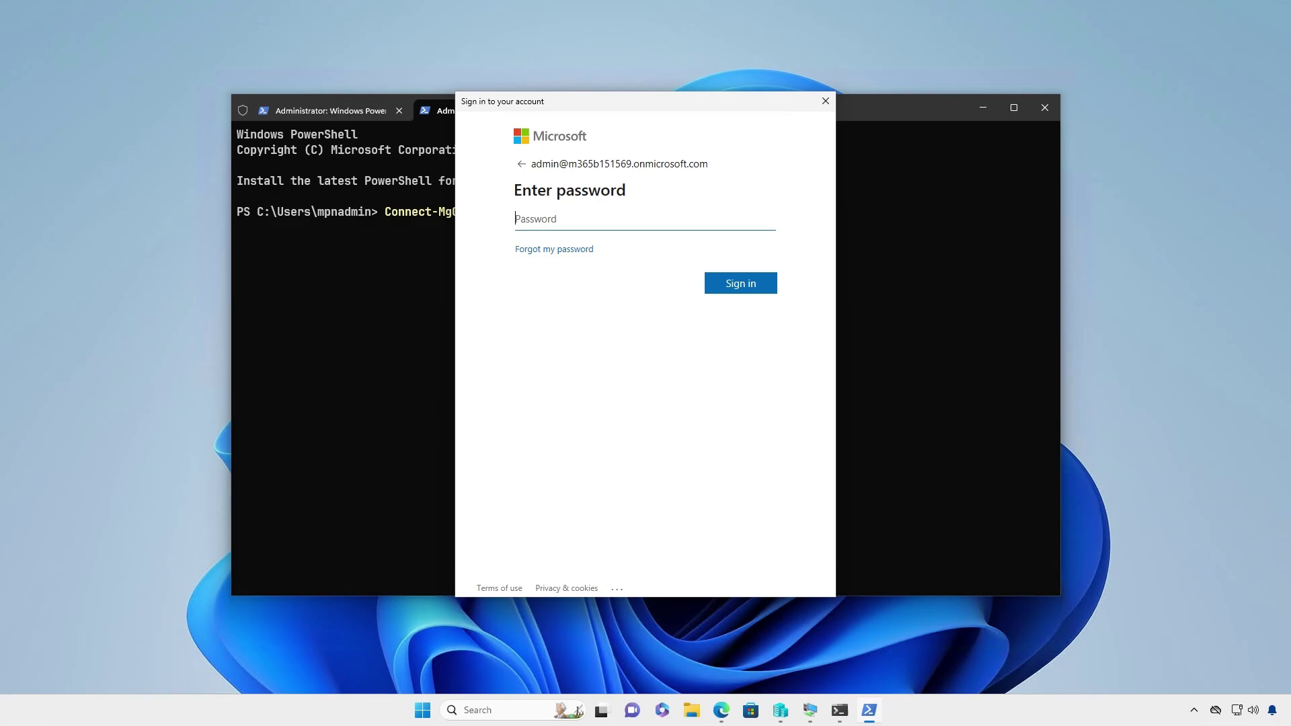
pyautogui.write('**********')
pyautogui.press('Tab')
pyautogui.press('Return')
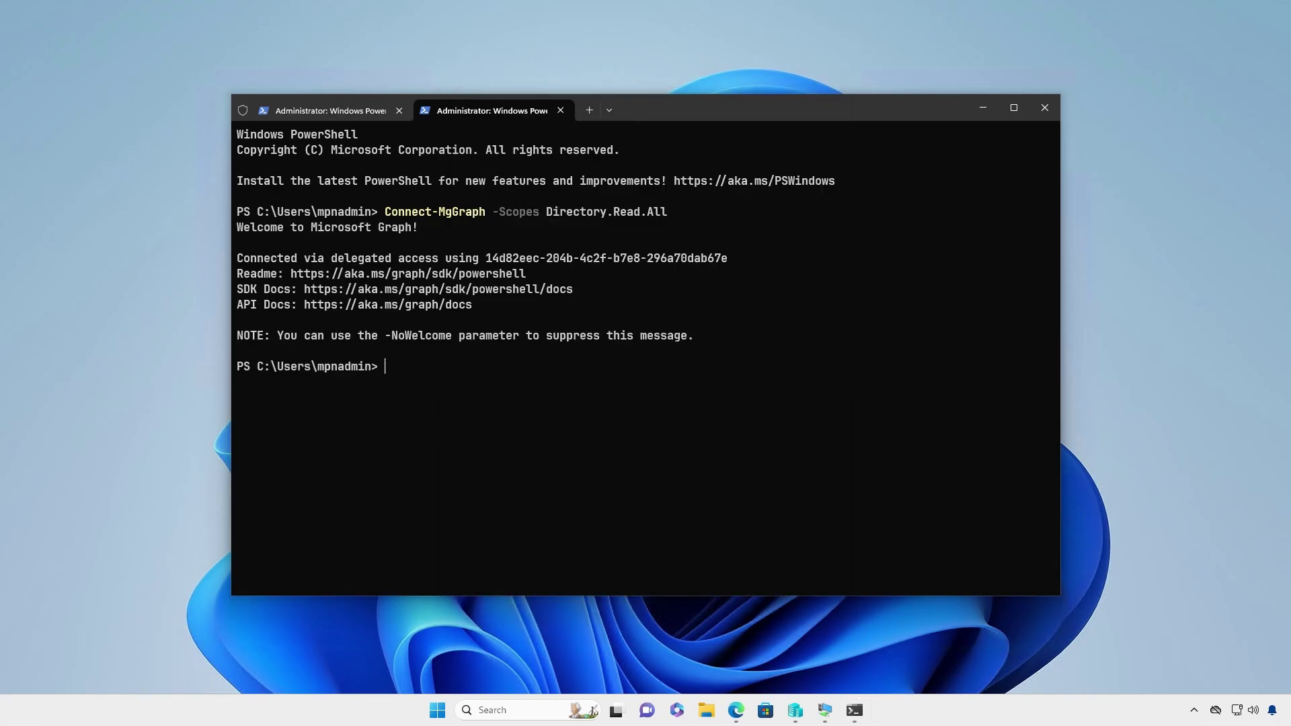
# Step: Run Get-MgDomain and Get-MgOrganization to confirm M365B151569.onmicrosoft.com as Contoso's verified default domain
pyautogui.write('get-')
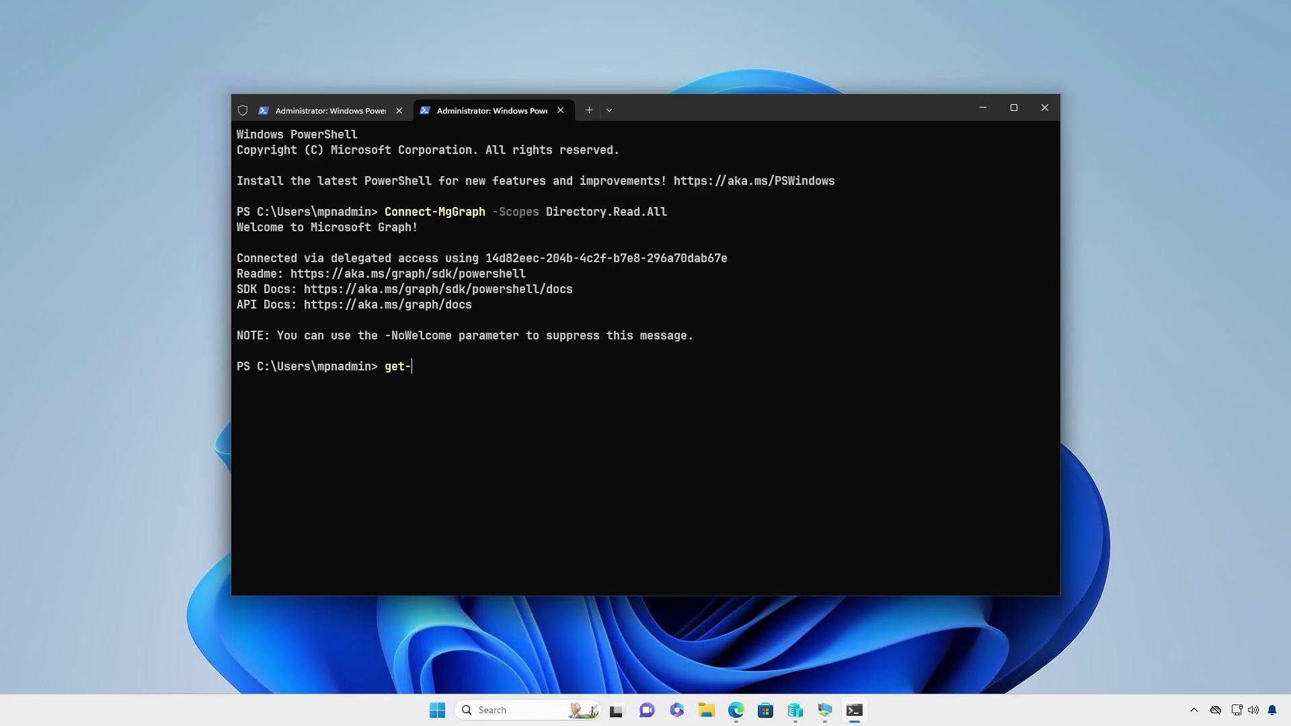
pyautogui.write('mgdo')
pyautogui.press('Tab')
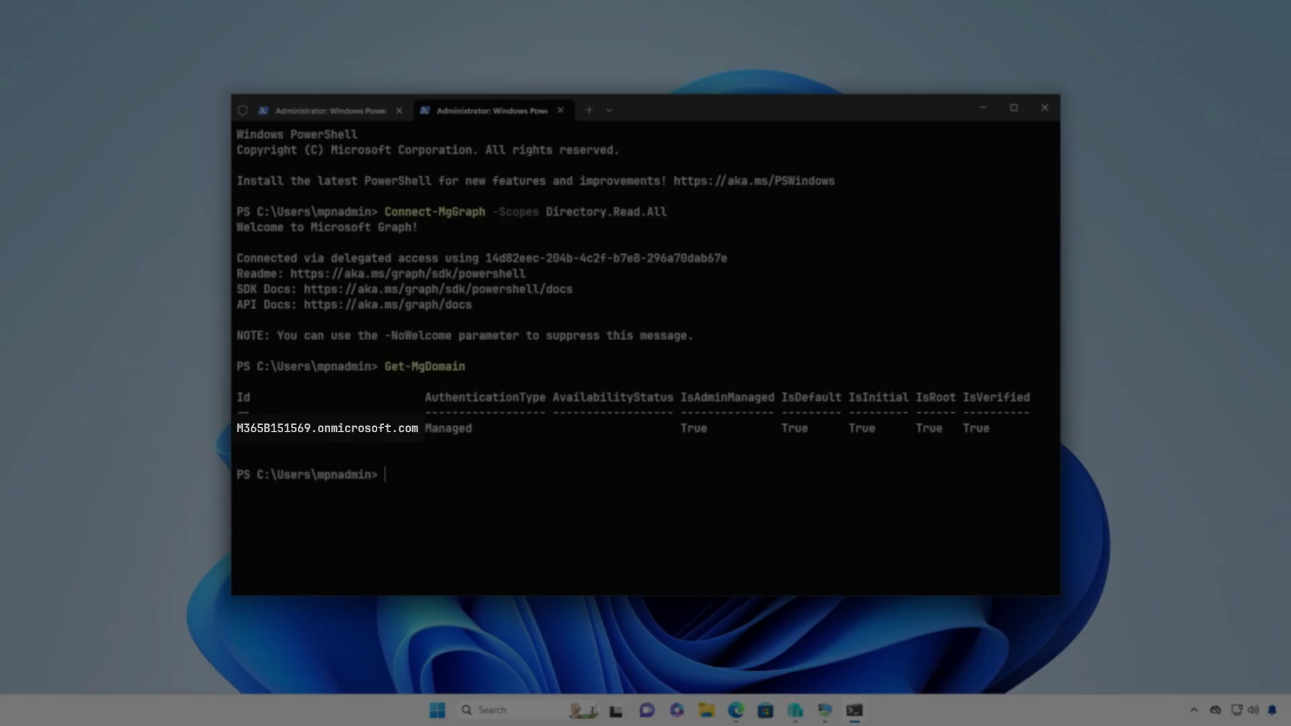
pyautogui.write('g')
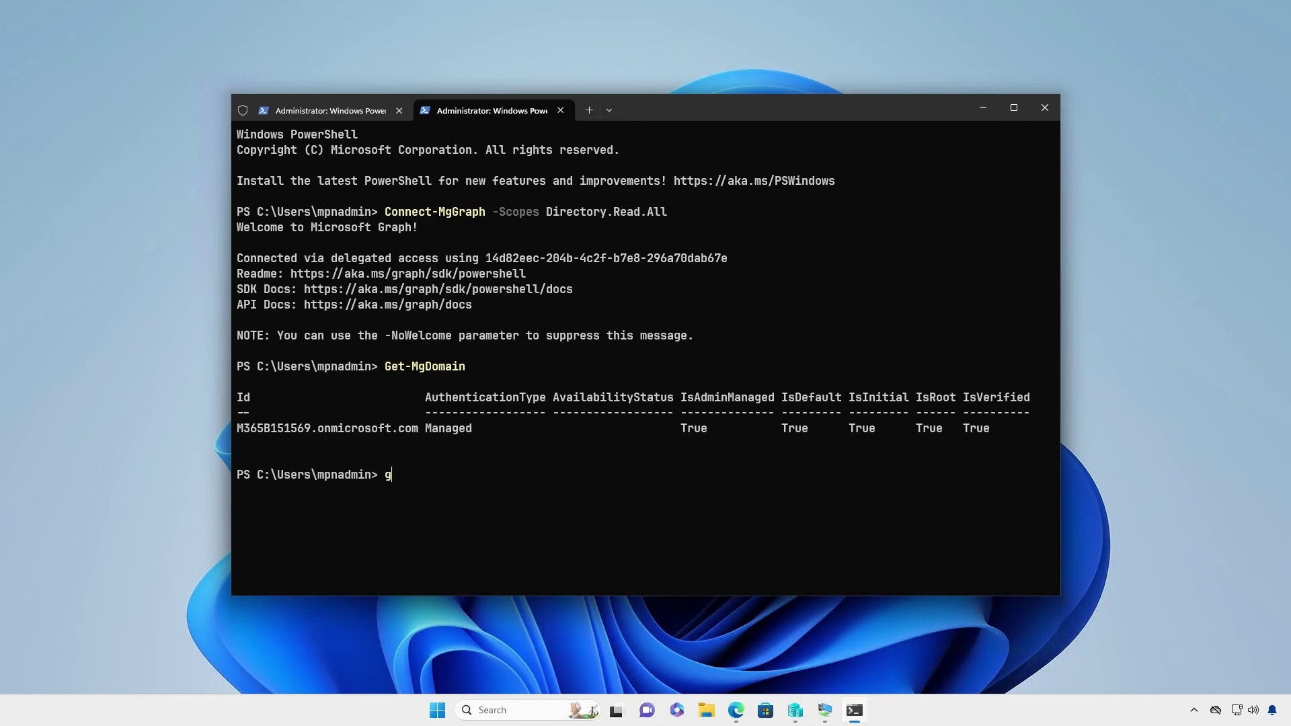
pyautogui.write('et-mgor')
pyautogui.press('Tab')
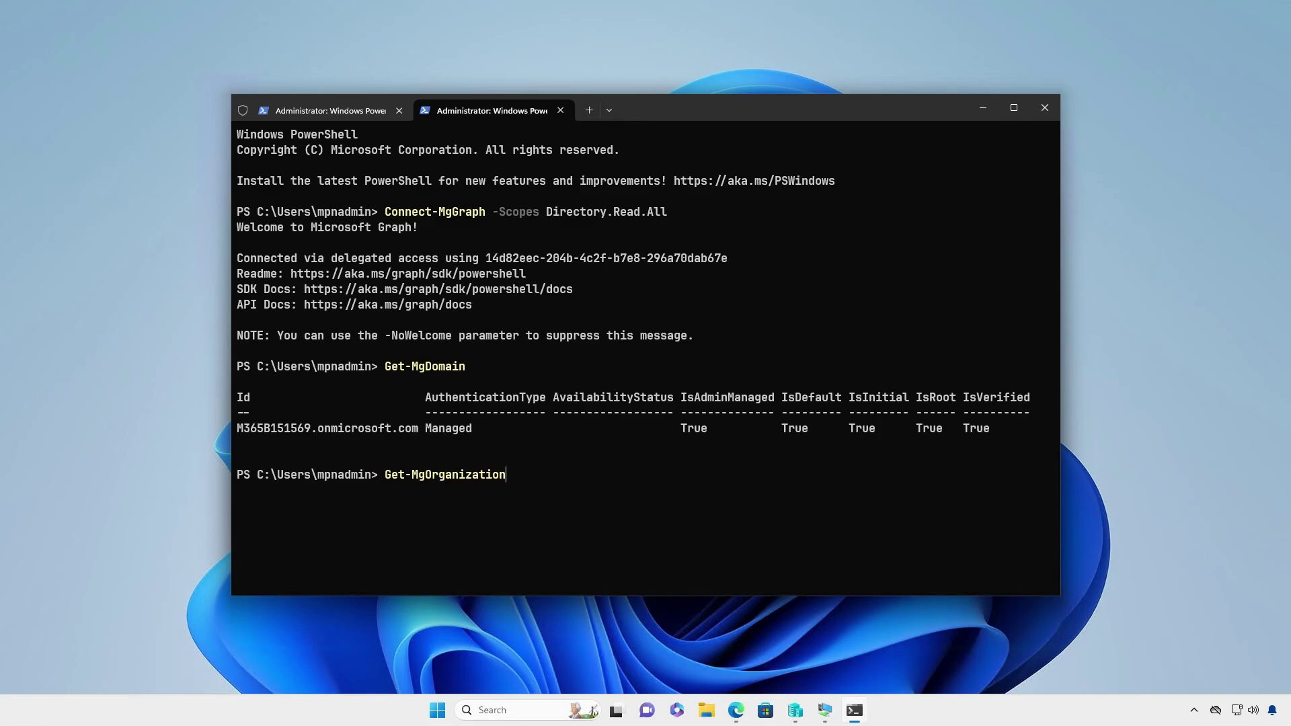
pyautogui.press('Return')
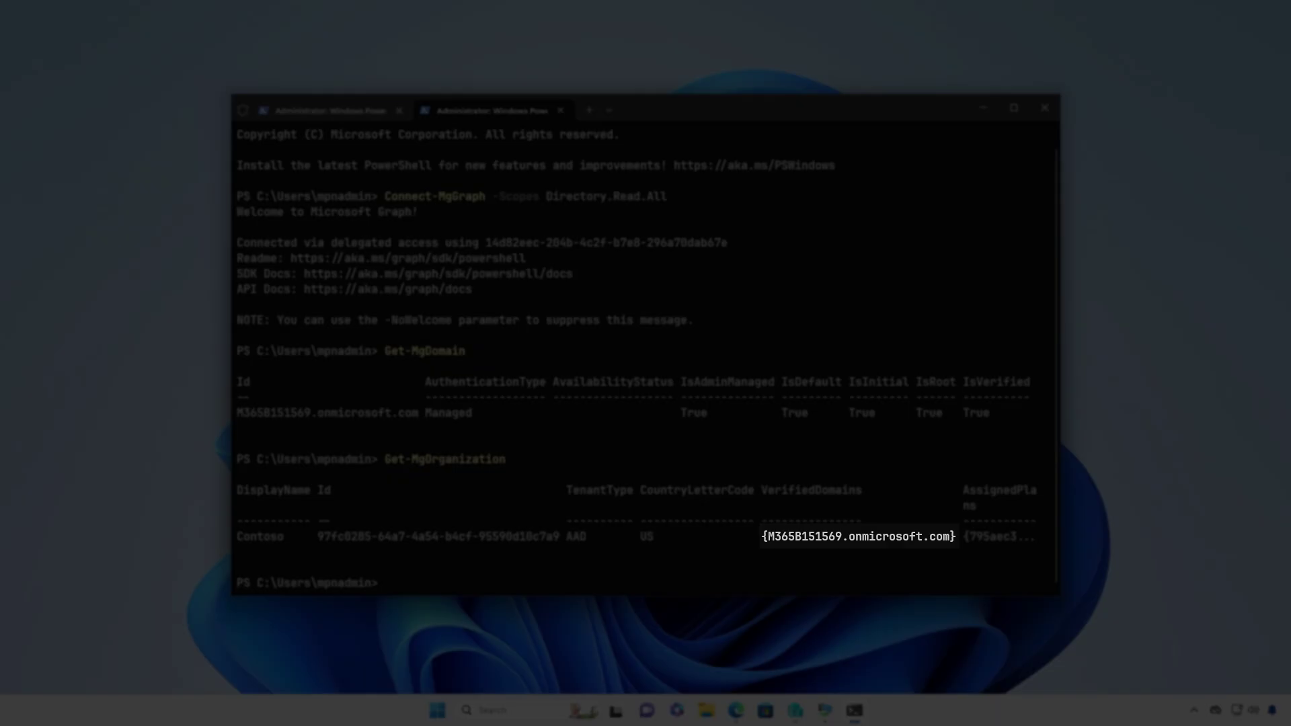